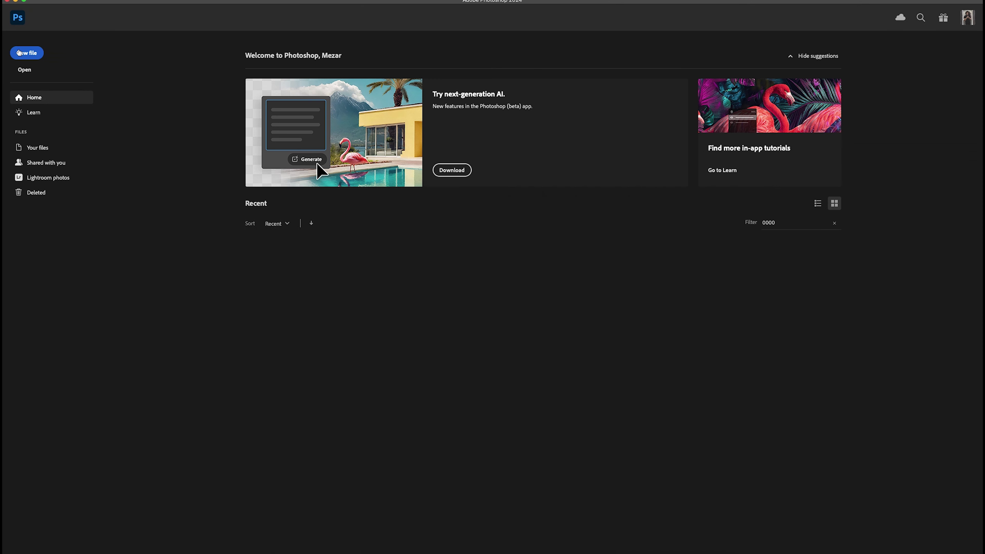
Start a new file from the Photoshop home screen.
left_click(19, 53)
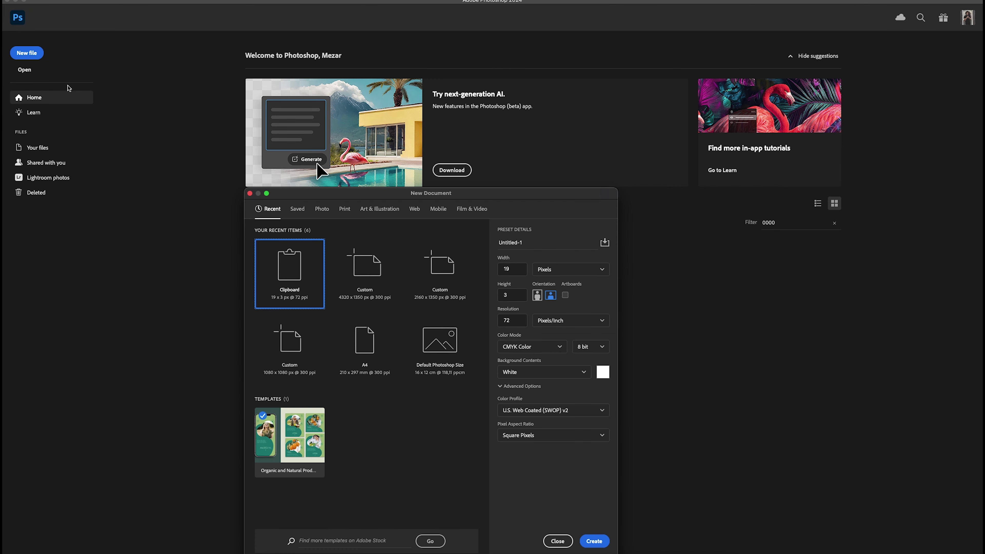
Create a blank 4320 × 1350 px, 300 ppi canvas from the 2160×1350 recent preset.
left_click(417, 267)
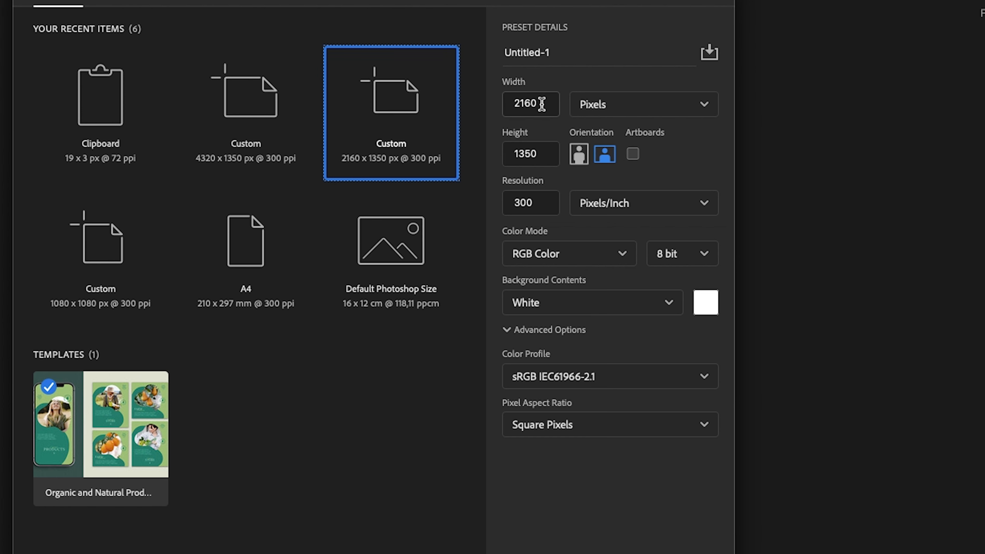
double_click(541, 104)
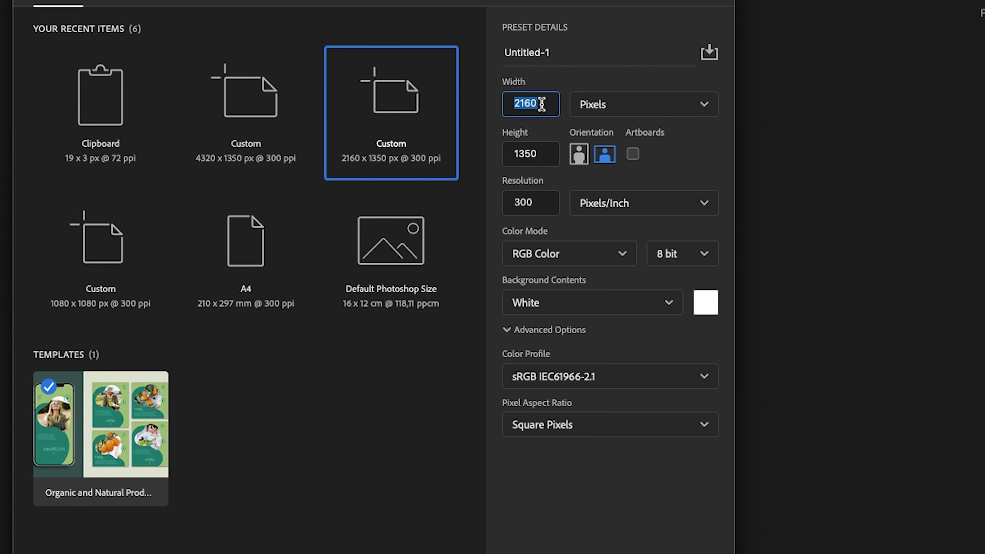
type("4320")
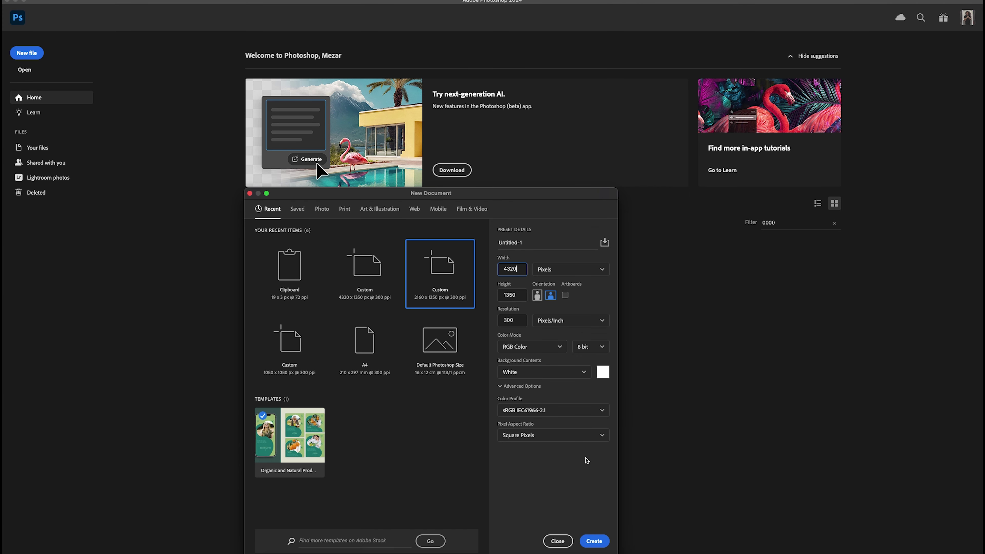
left_click(590, 541)
left_click(590, 540)
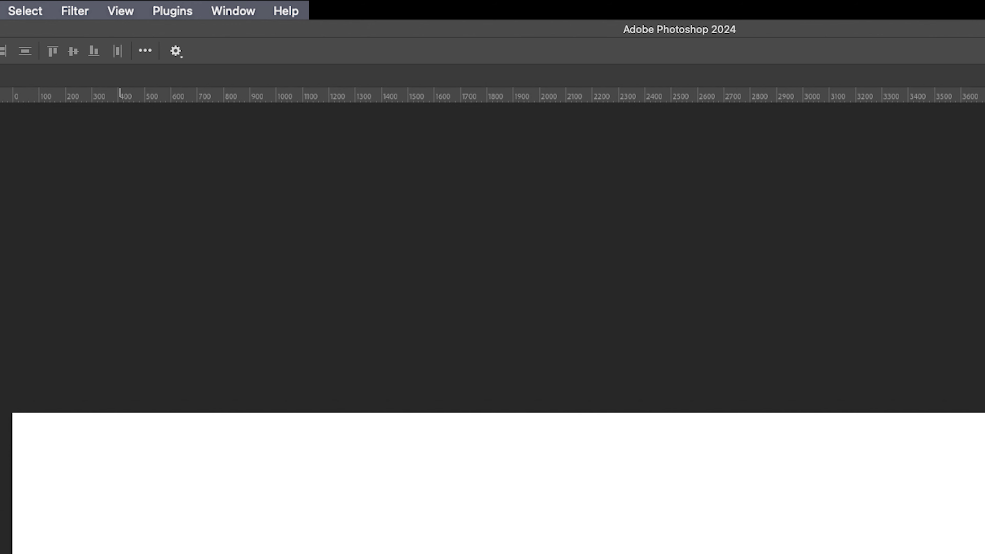
left_click(120, 11)
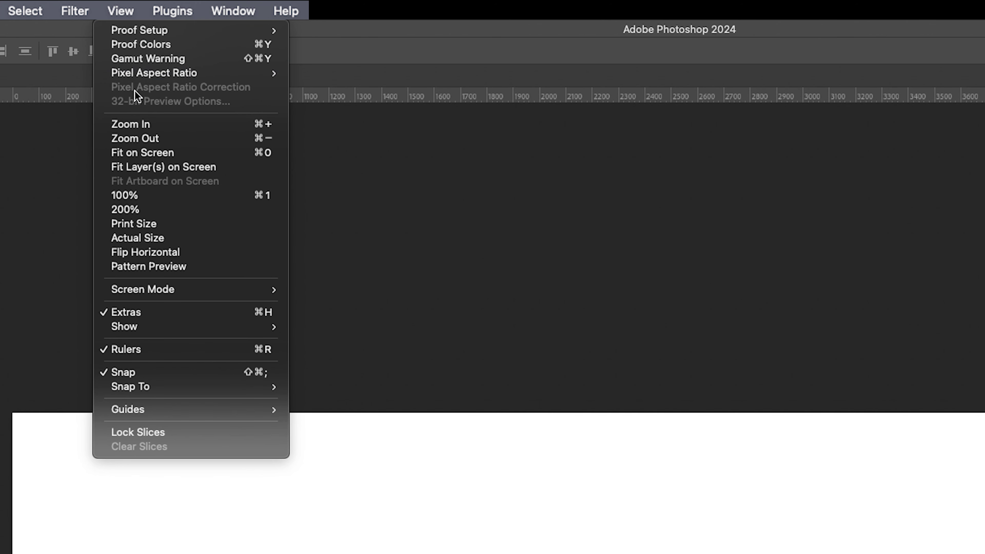
mouse_move(202, 199)
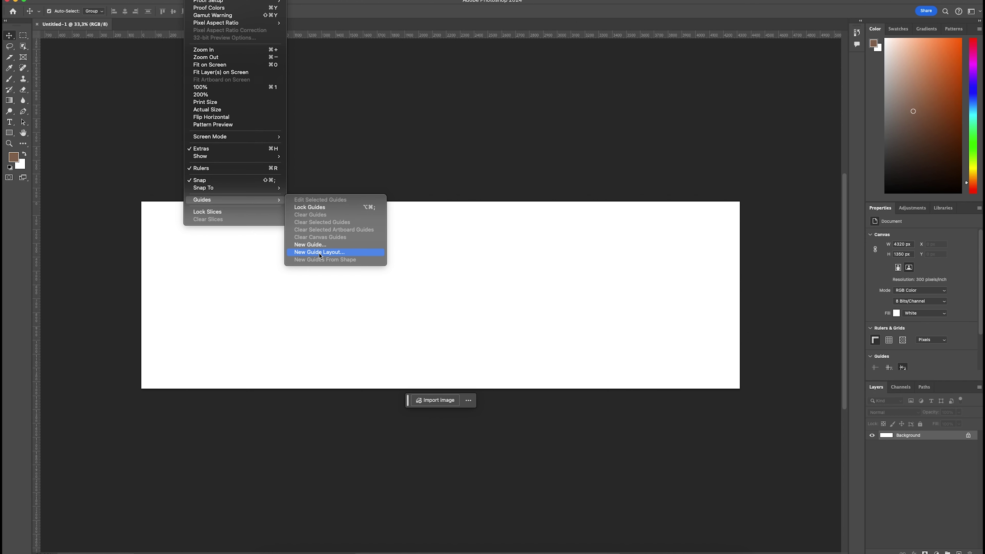
Add a New Guide Layout with 4 columns across the canvas.
left_click(351, 508)
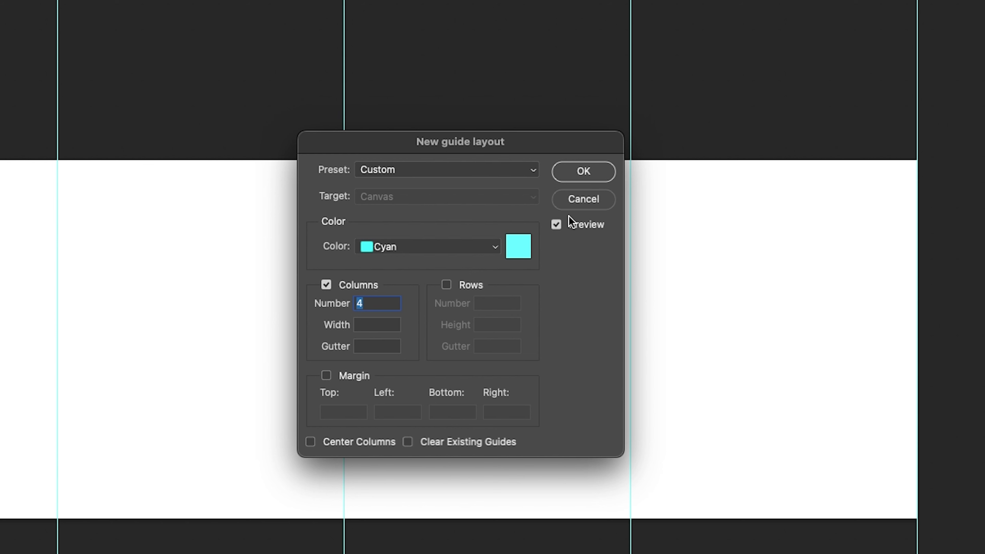
left_click(582, 171)
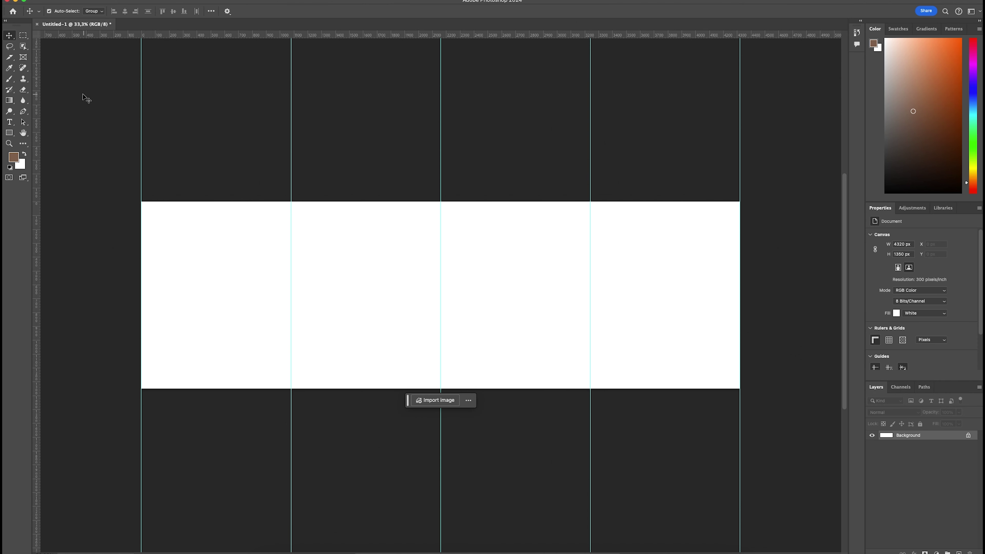
left_click(11, 58)
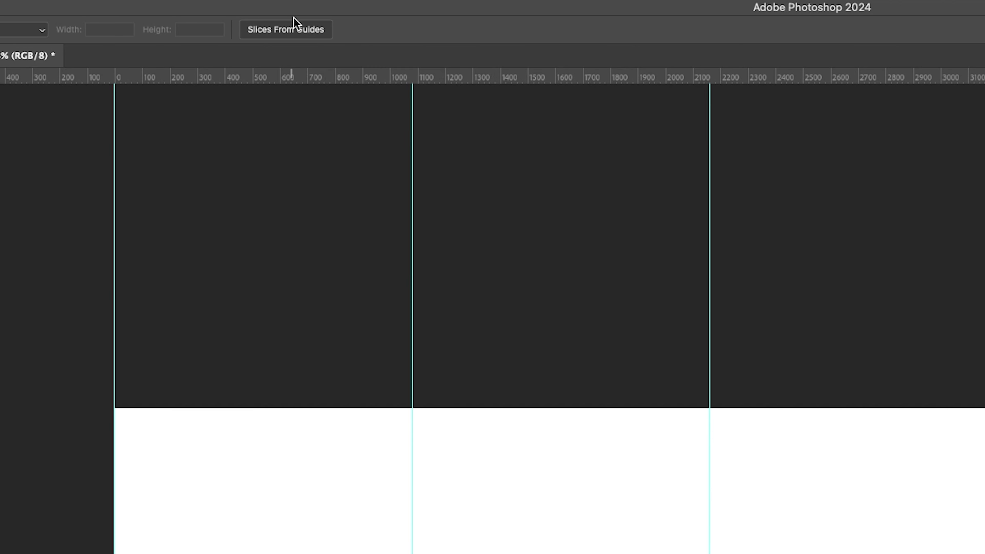
Generate slices 01–04 from the column guides, then return to the Move tool.
left_click(306, 29)
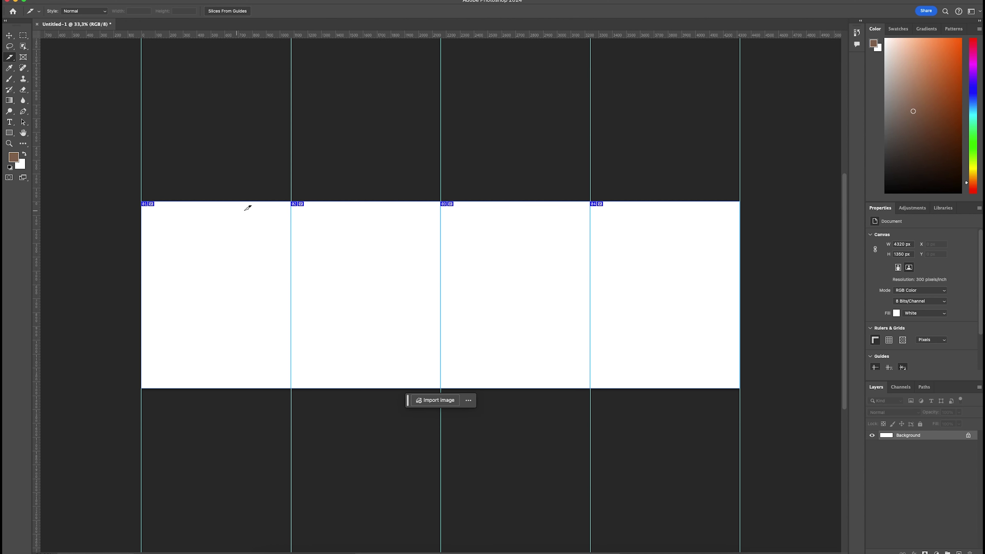
left_click(9, 35)
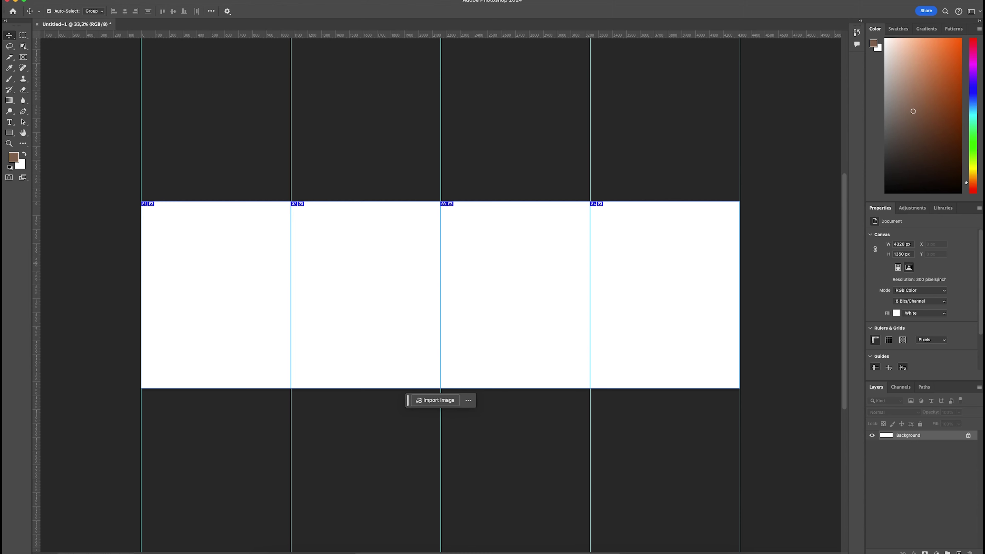
Place the Amsterdam photo and scale it to span all four slices.
left_click_drag(938, 167, 613, 268)
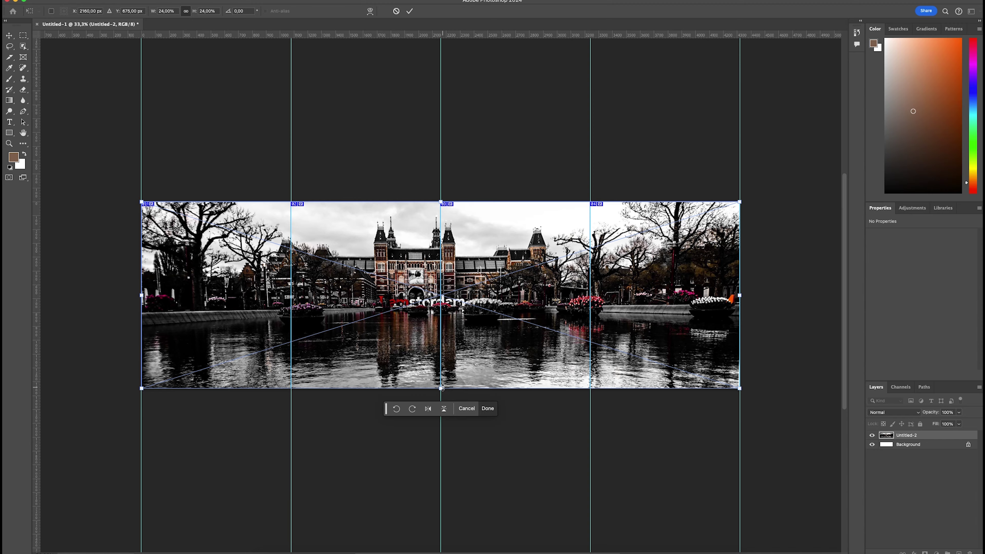
left_click_drag(441, 388, 444, 404)
left_click_drag(407, 350, 435, 356)
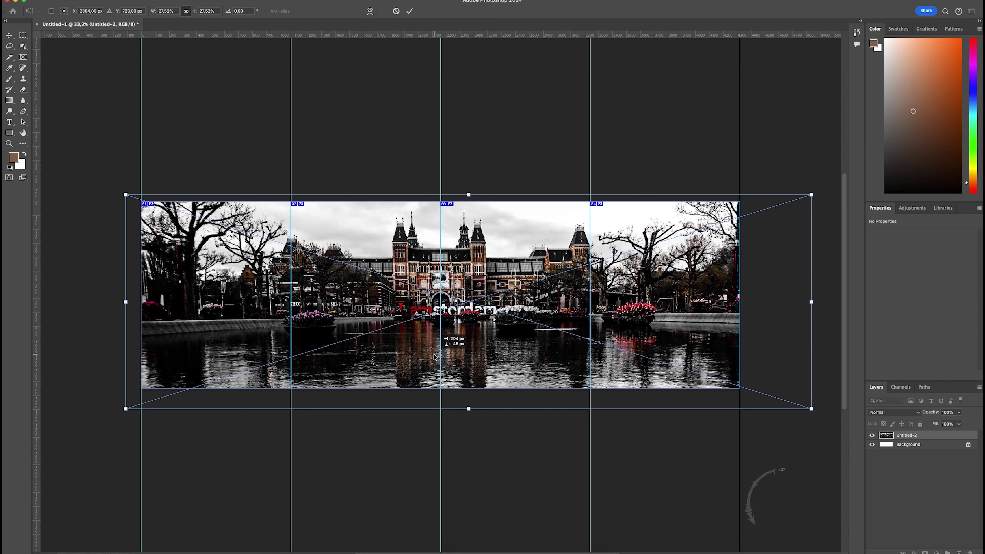
key("Return")
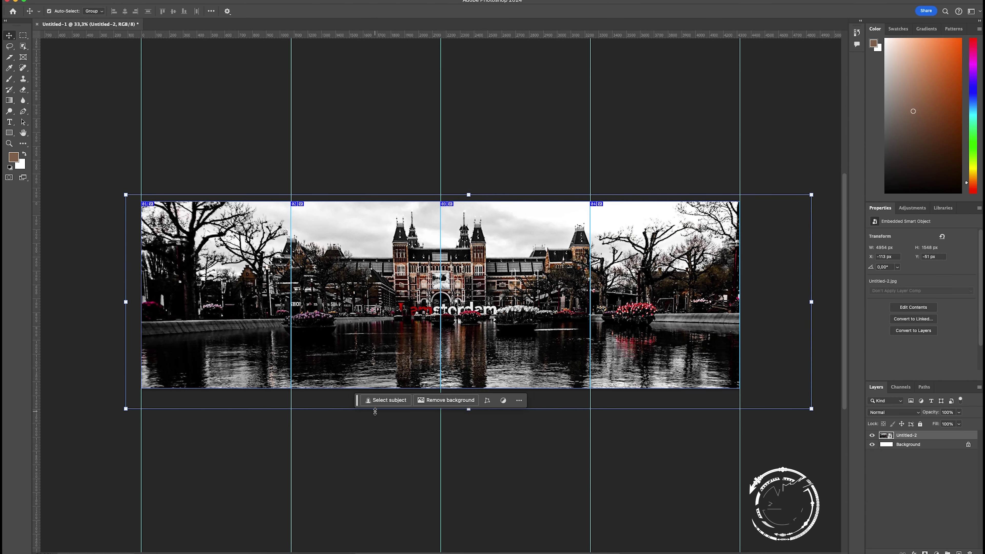
left_click(398, 439)
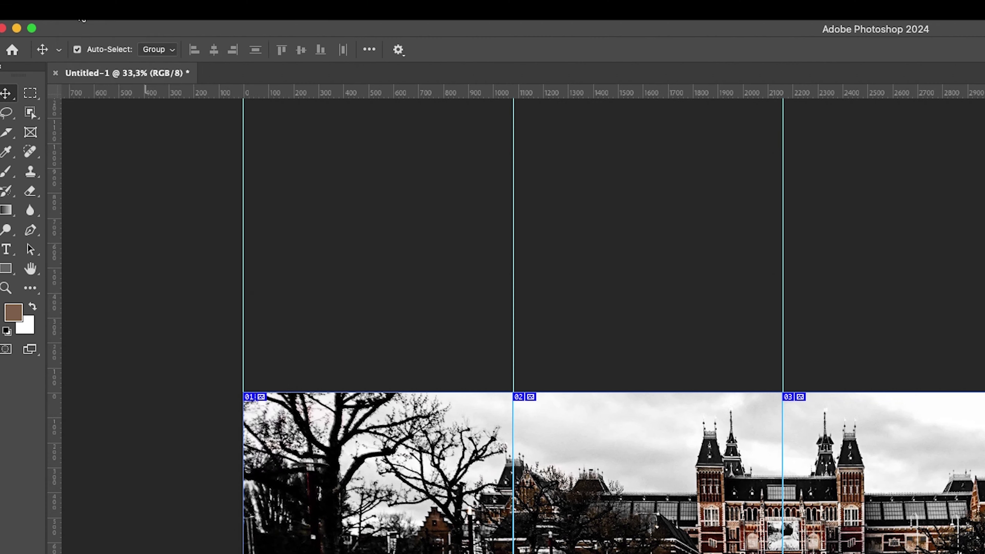
Export all slices as JPEG High images only via Save for Web (Legacy).
left_click(48, 0)
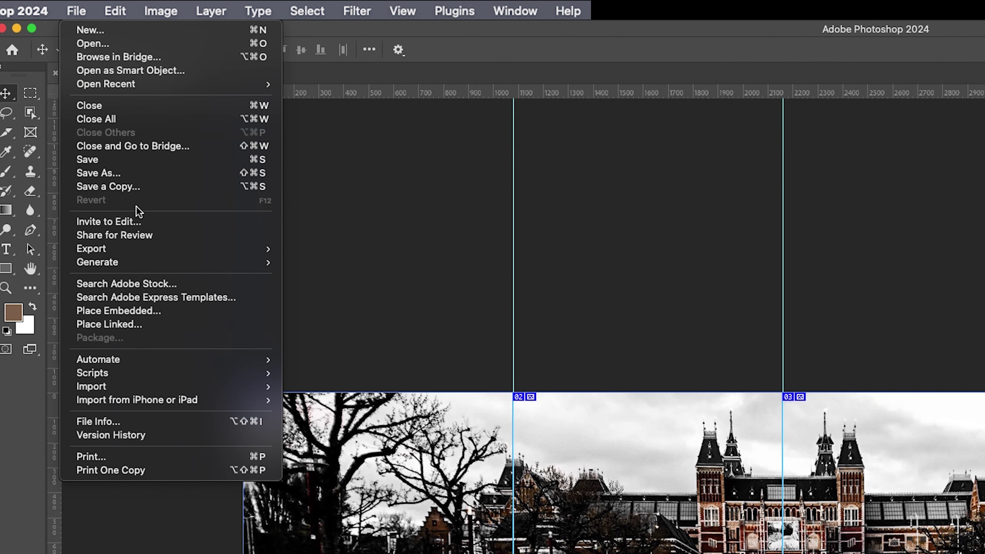
mouse_move(91, 249)
left_click(306, 305)
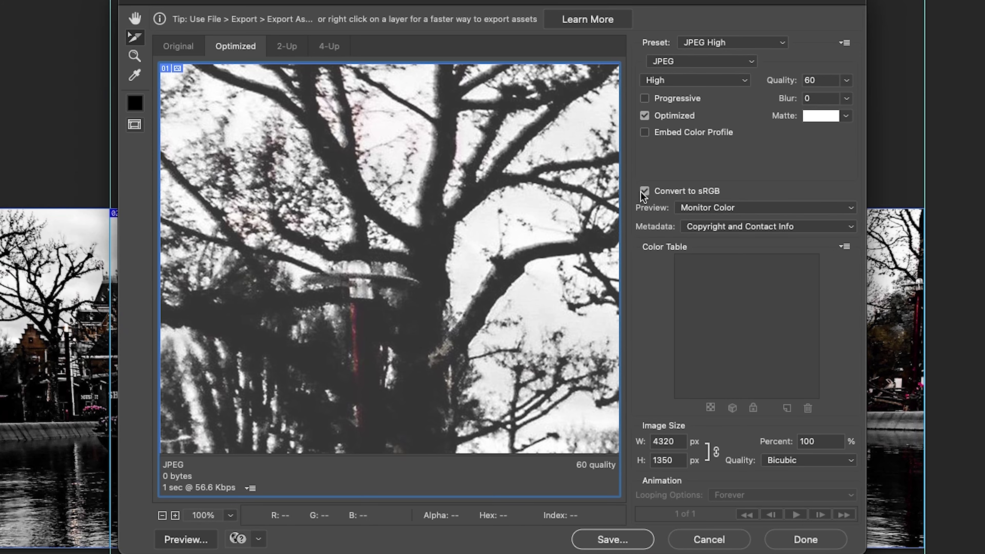
left_click(694, 63)
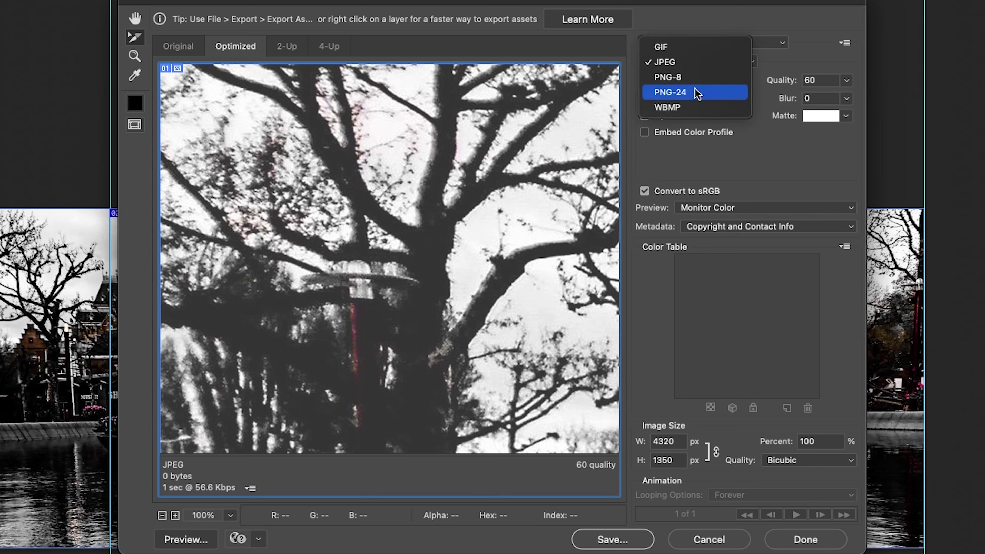
left_click(691, 64)
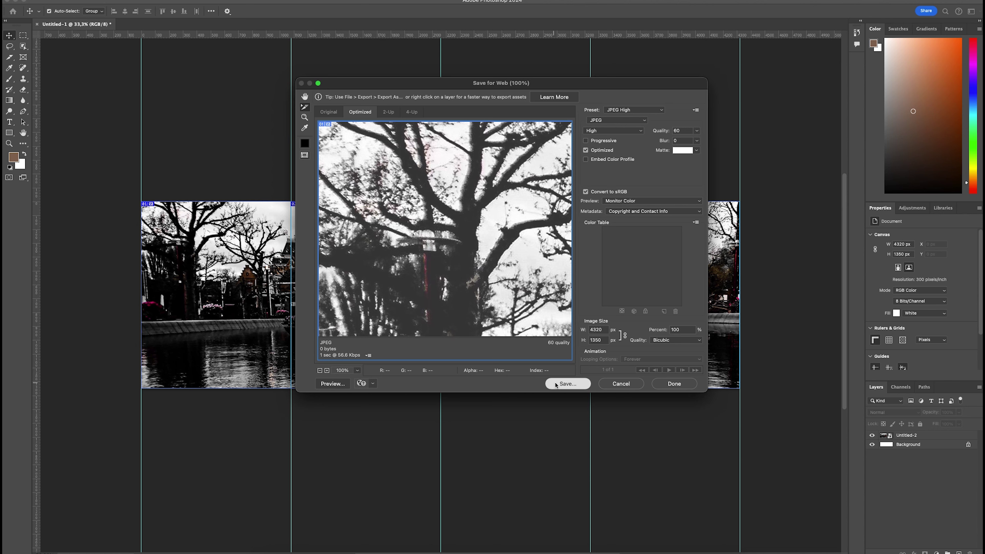
left_click(556, 384)
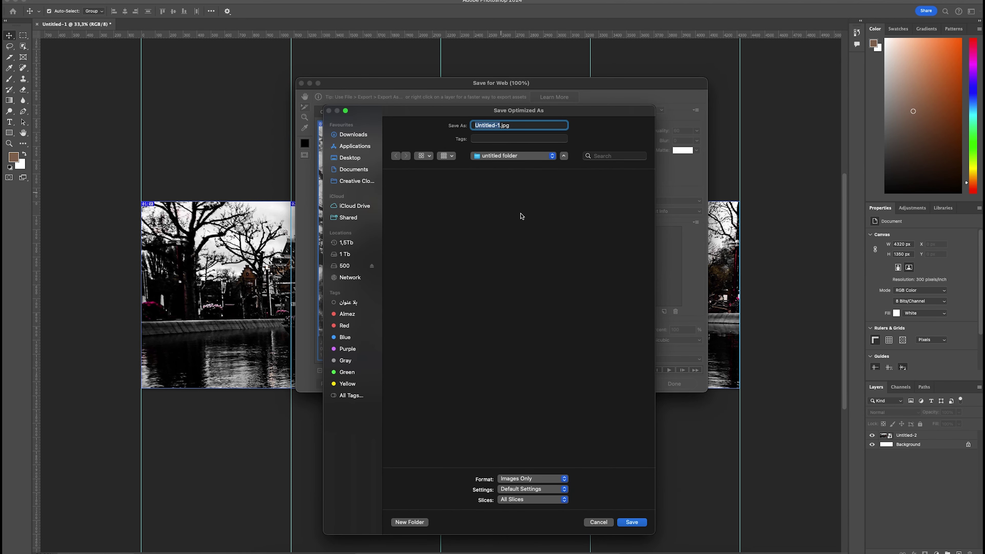
left_click(631, 523)
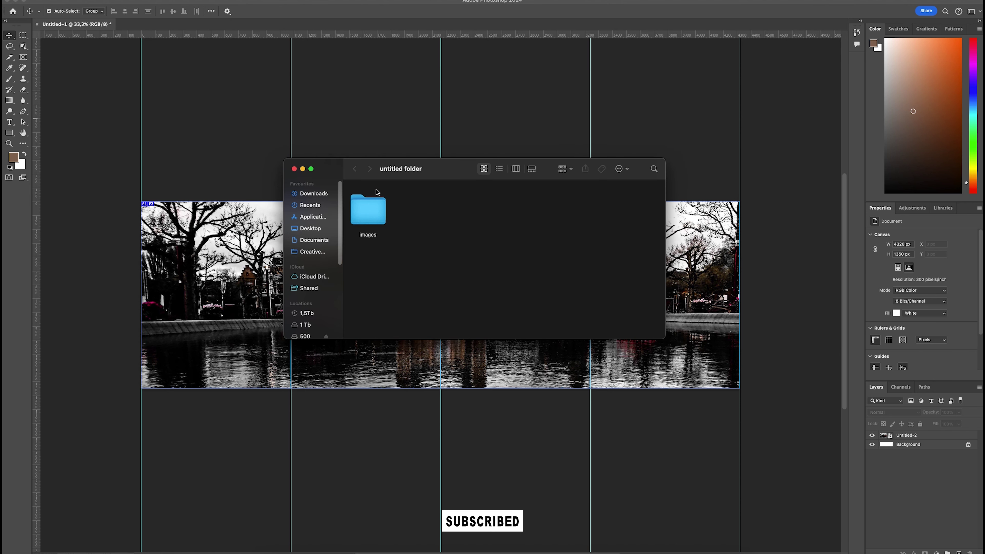
Quick Look through Untitled-1_01.jpg to _04.jpg in the images folder, then minimize Finder.
double_click(367, 210)
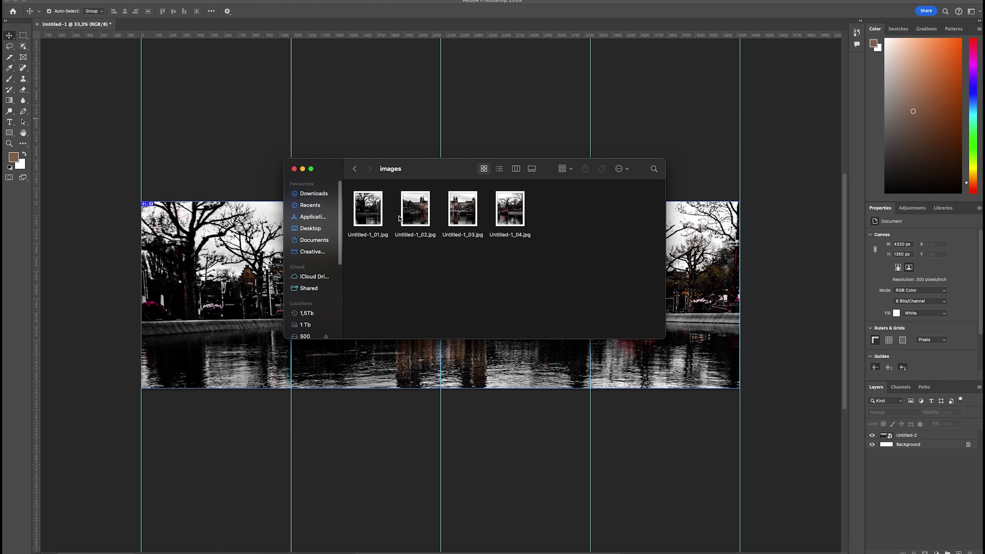
left_click(382, 216)
key("space")
key("Right")
key("Right")
key("Right")
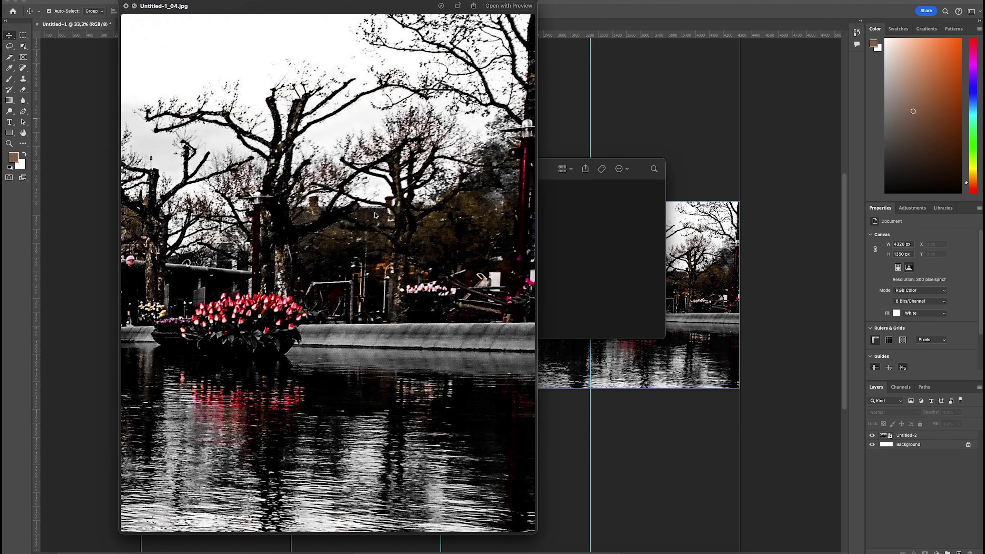
key("space")
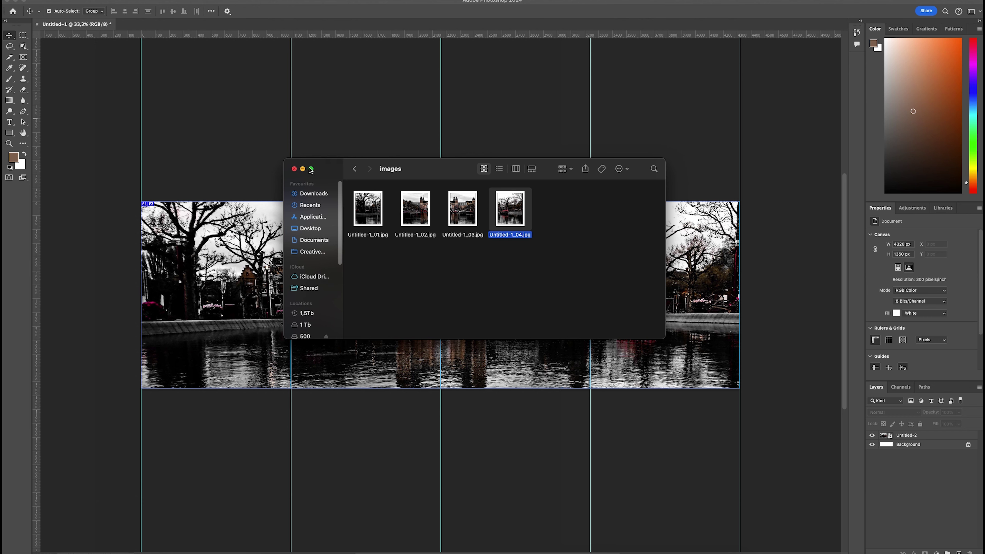
left_click(303, 169)
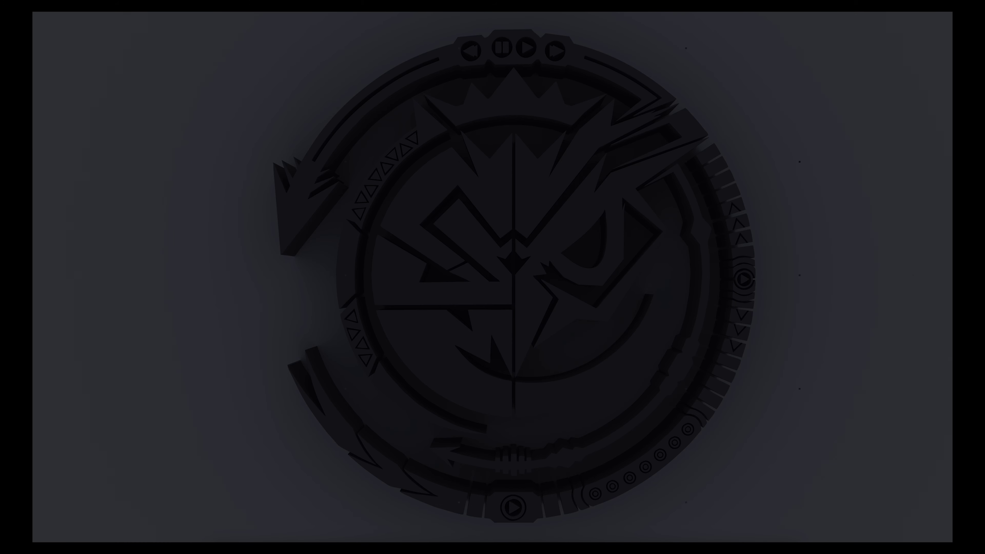